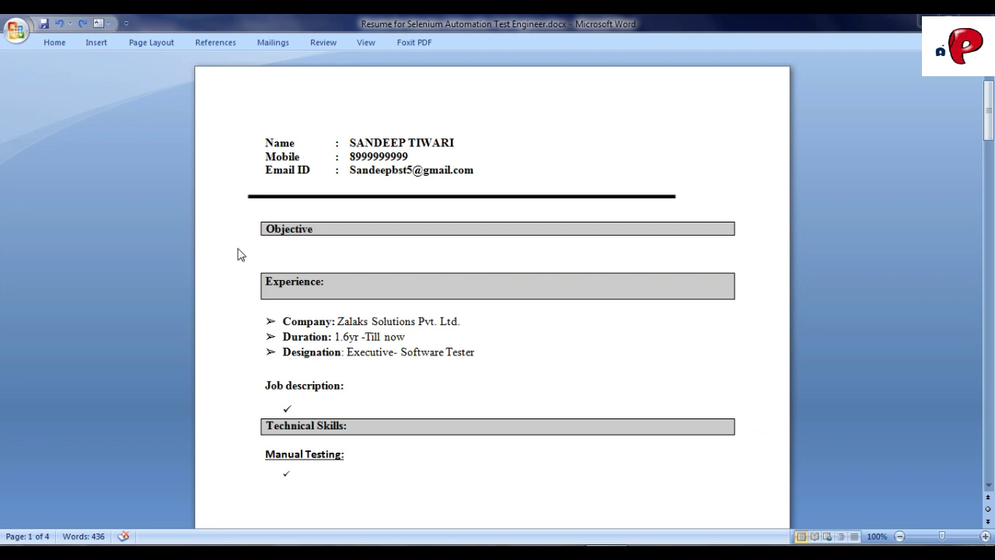
- Write the Objective statement and a first Job description bullet on AUT quality standards
{"action": "left_click", "coordinate": [307, 251]}
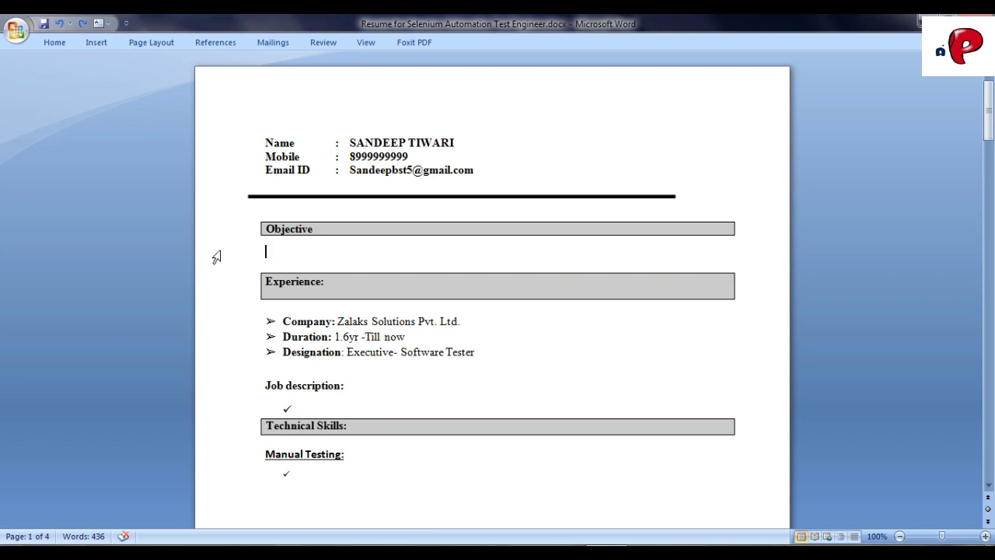
{"action": "type", "text": "To work for an organization who provides me the opportunity to improve my skills and knowledge, along with the organization objective."}
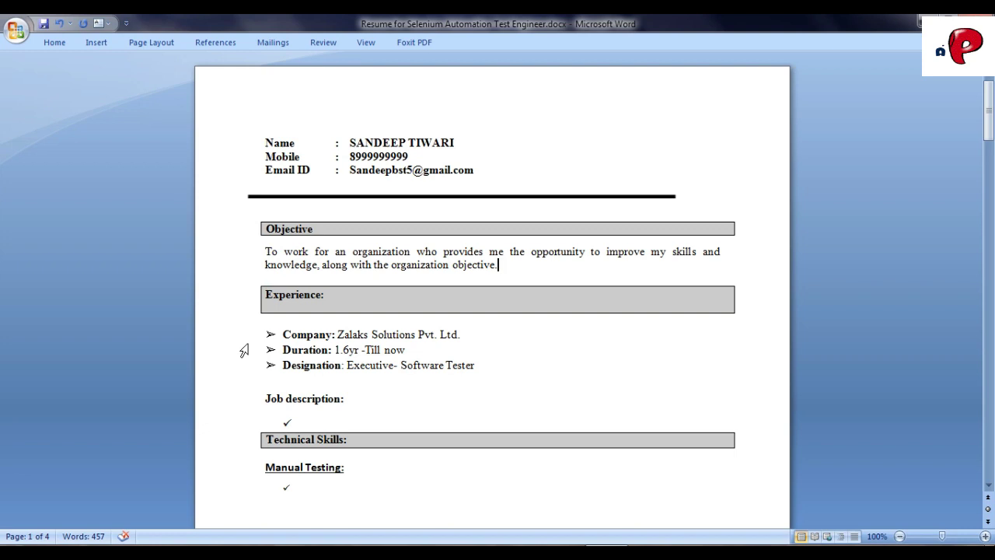
{"action": "left_click", "coordinate": [307, 420]}
{"action": "type", "text": "Ensured that Application under test (AUT), products, and services met or exceeded organization/industry quality standards and end user requirements."}
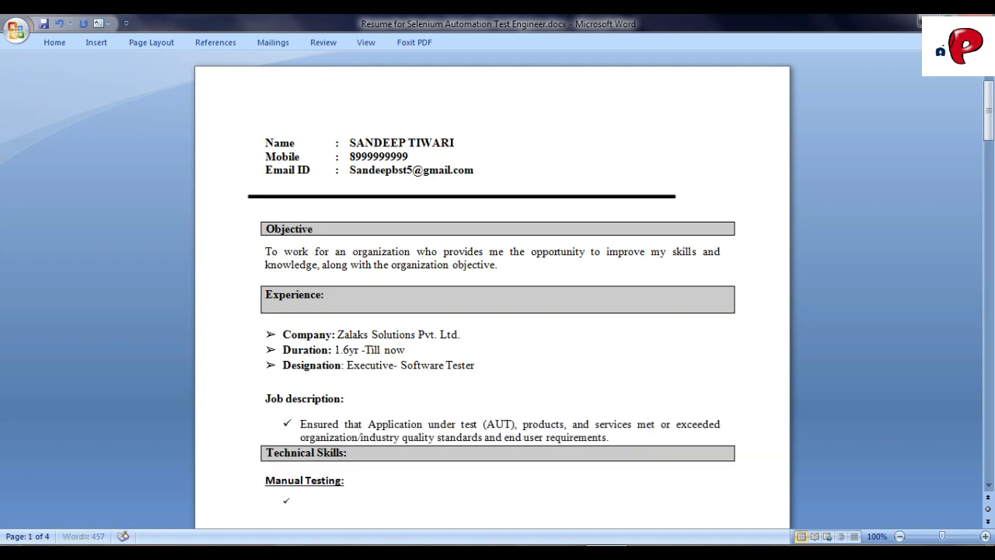
- Add Job description bullets on Selenium framework experience and test case preparation, leaving no extra bullet
{"action": "key", "text": "Return"}
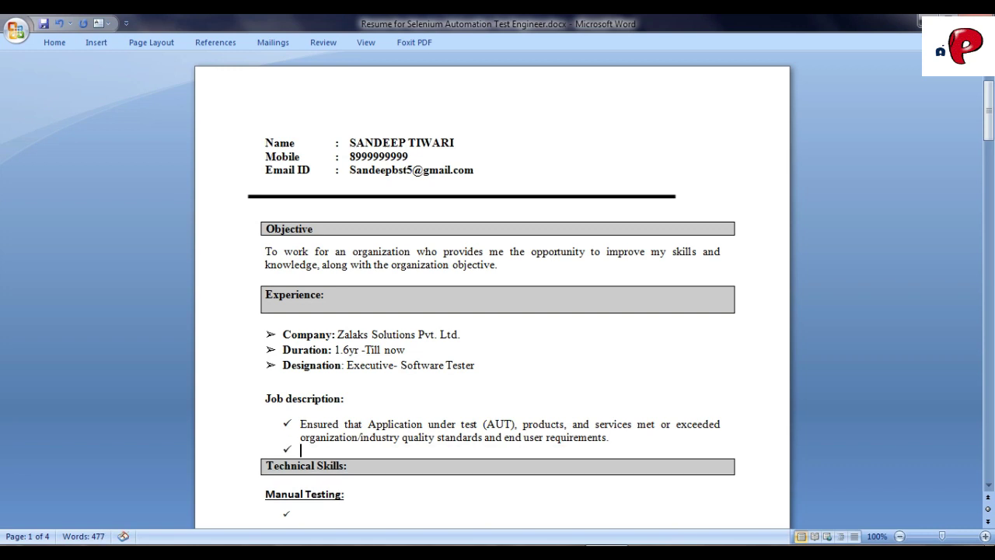
{"action": "type", "text": "Hands-on experience in working on  Selenium framework, AutoIt, Web/mobile Based Testing, Load Testing, SQL."}
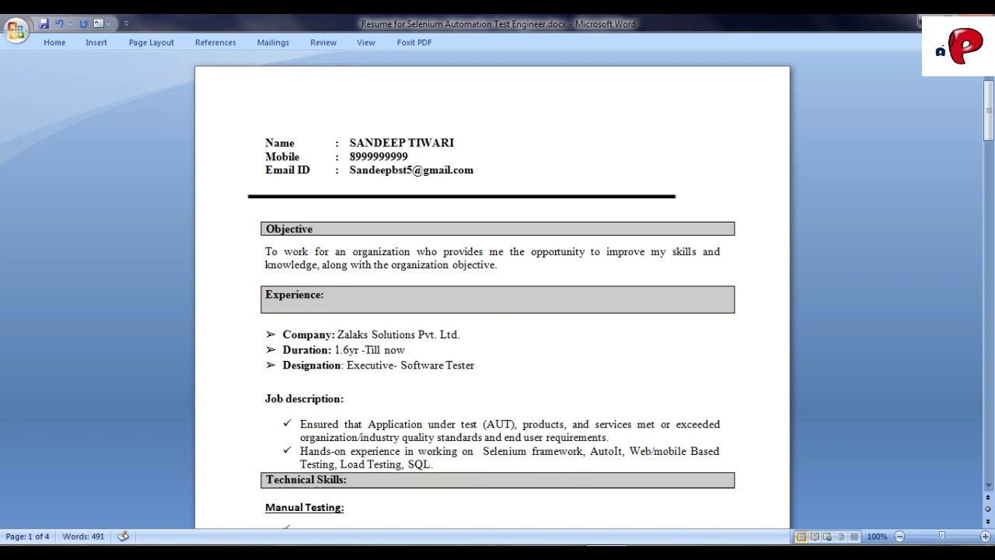
{"action": "key", "text": "Return"}
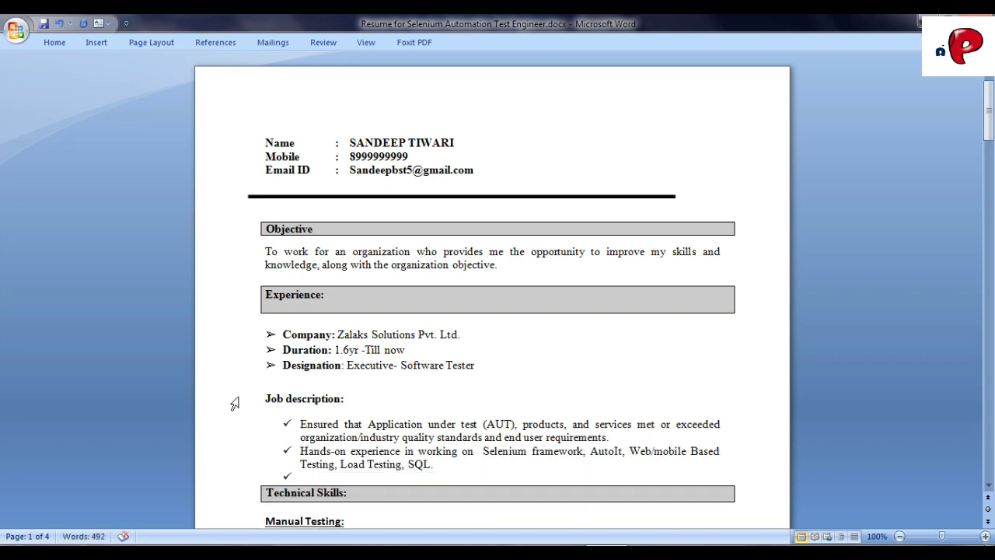
{"action": "type", "text": "Prepared Test Case for all projects; reviewed activities such as Requirements Review, and Test Case Review."}
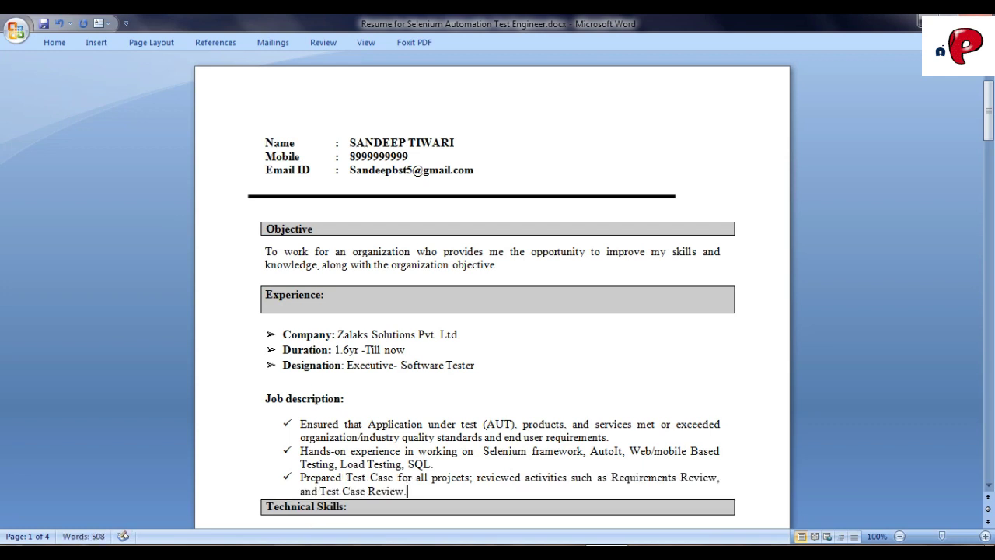
{"action": "key", "text": "Return"}
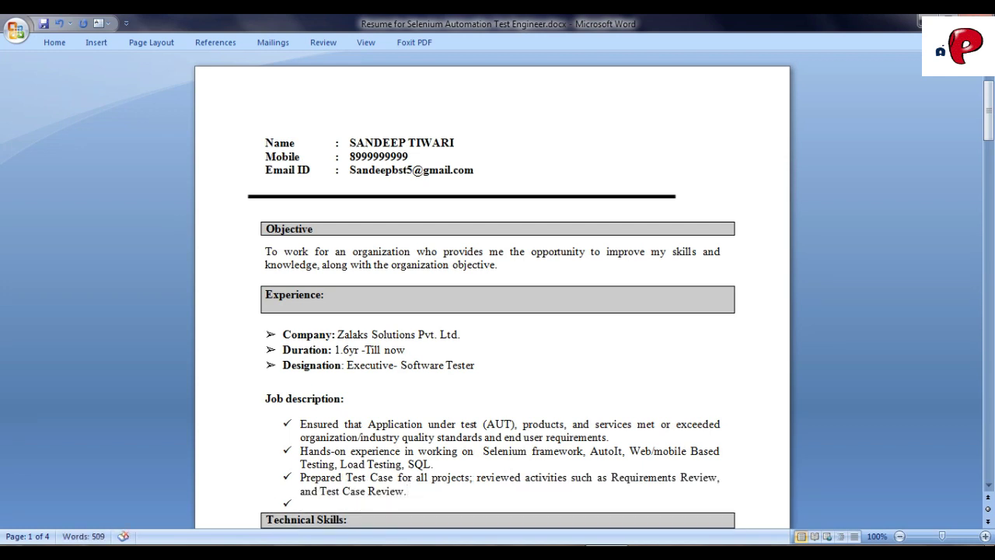
{"action": "key", "text": "BackSpace"}
- List SDLC/STLC knowledge, testing types, test case and plan work, white/black box testing, and design techniques
{"action": "scroll", "coordinate": [237, 412], "scroll_direction": "down", "scroll_amount": 2}
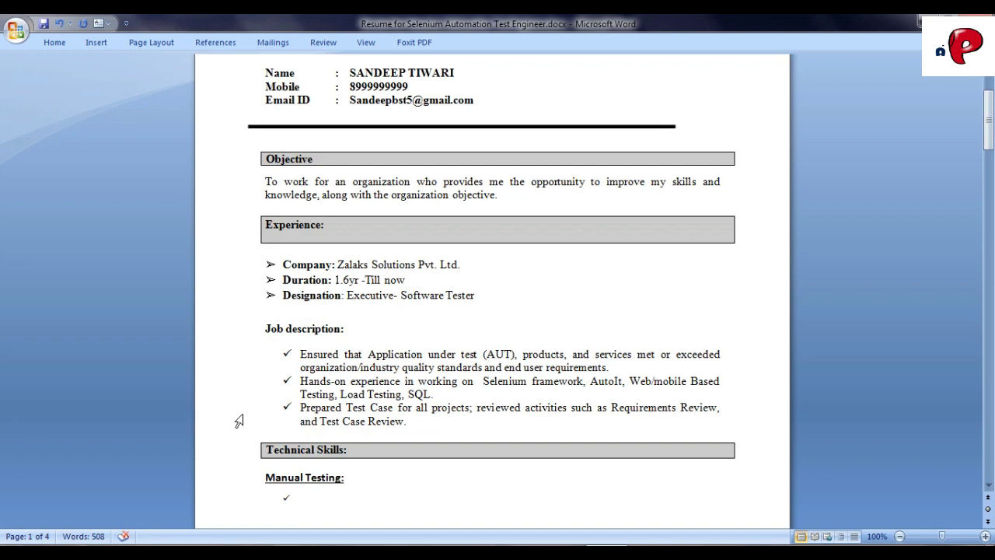
{"action": "scroll", "coordinate": [239, 421], "scroll_direction": "down", "scroll_amount": 2}
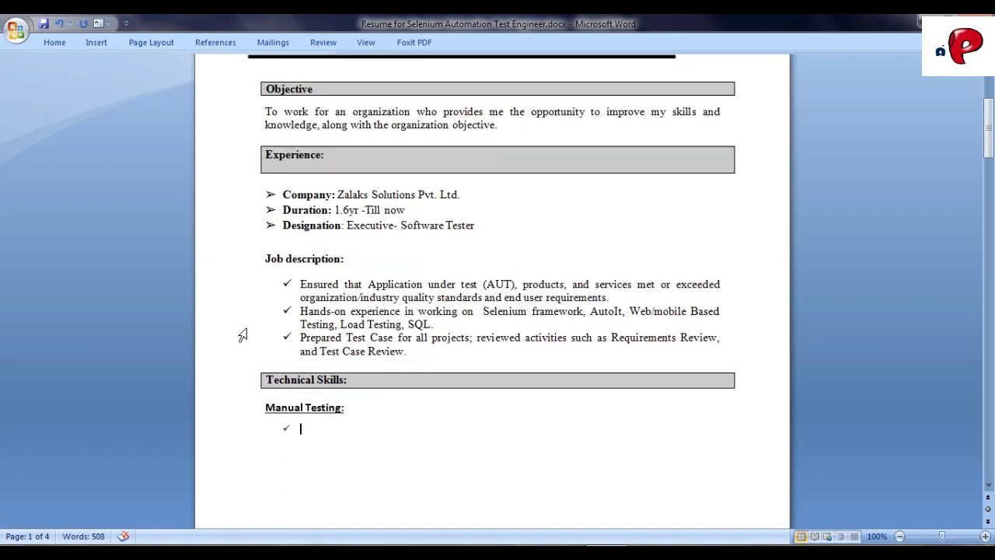
{"action": "type", "text": "Comprehensive knowledge of SDLC and STLC."}
{"action": "key", "text": "Return"}
{"action": "type", "text": "Good knowledge in Smoke, Functional, Integration, System Testing."}
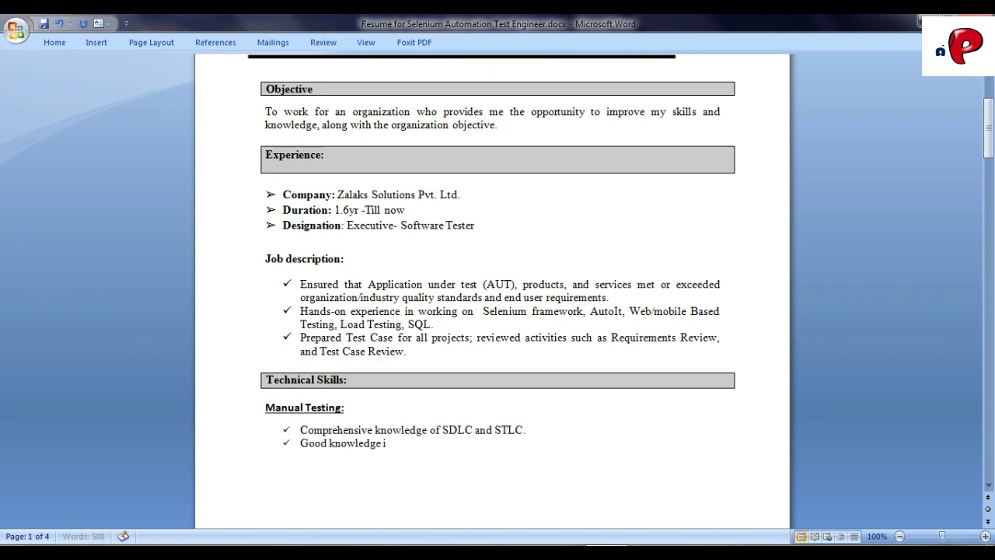
{"action": "key", "text": "Return"}
{"action": "type", "text": "Good Knowledge of Writing, Execution and Reviewing of Test case, Test Plan."}
{"action": "key", "text": "Return"}
{"action": "type", "text": "Good Knowledge of White box testing and Black box"}
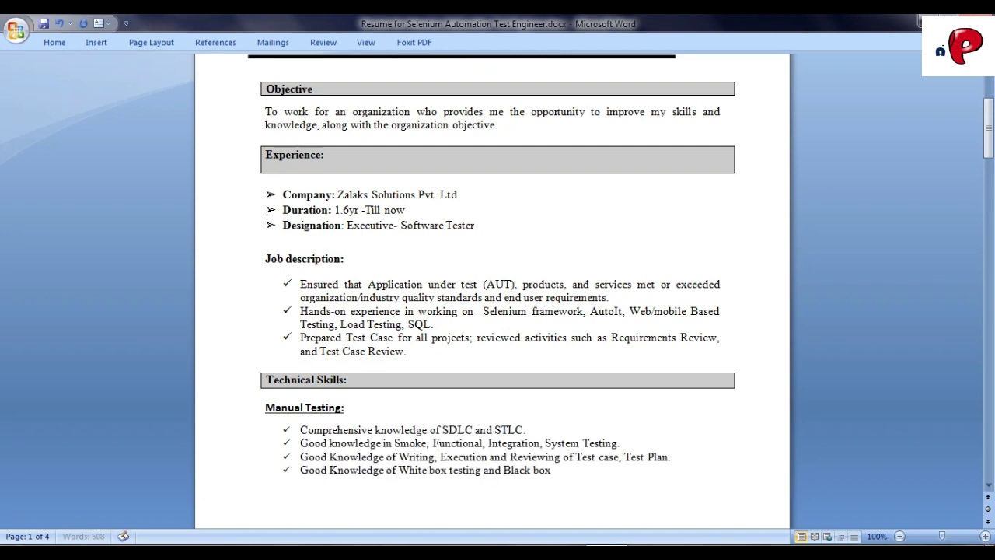
{"action": "type", "text": " testing-Smoke, Functional, Integration, System, Compatibility, Adhoc, I18N, L10N Testing."}
{"action": "key", "text": "Return"}
{"action": "type", "text": "Knowledge of Test Case Design technique such as Error Guessing, Equivalence partitioning and Boundary value analysis."}
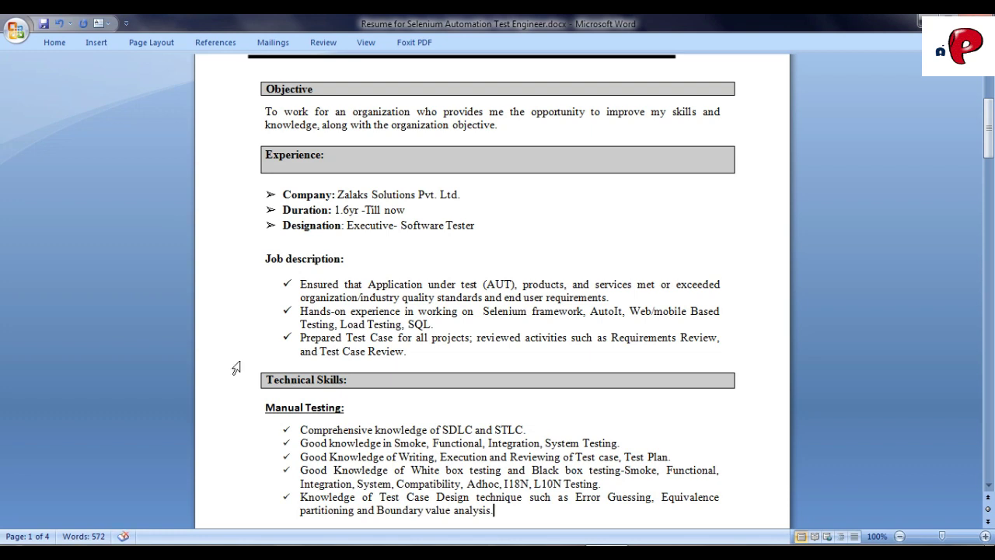
- Bold SDLC and STLC in the first Manual Testing bullet
{"action": "left_click", "coordinate": [276, 440]}
{"action": "scroll", "coordinate": [277, 439], "scroll_direction": "down", "scroll_amount": 1}
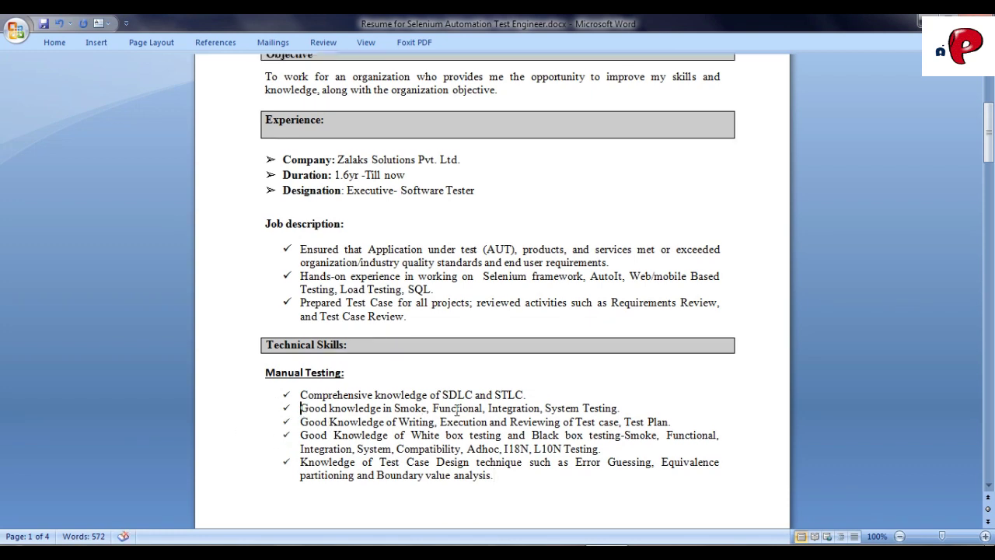
{"action": "double_click", "coordinate": [458, 396]}
{"action": "key", "text": "ctrl+b"}
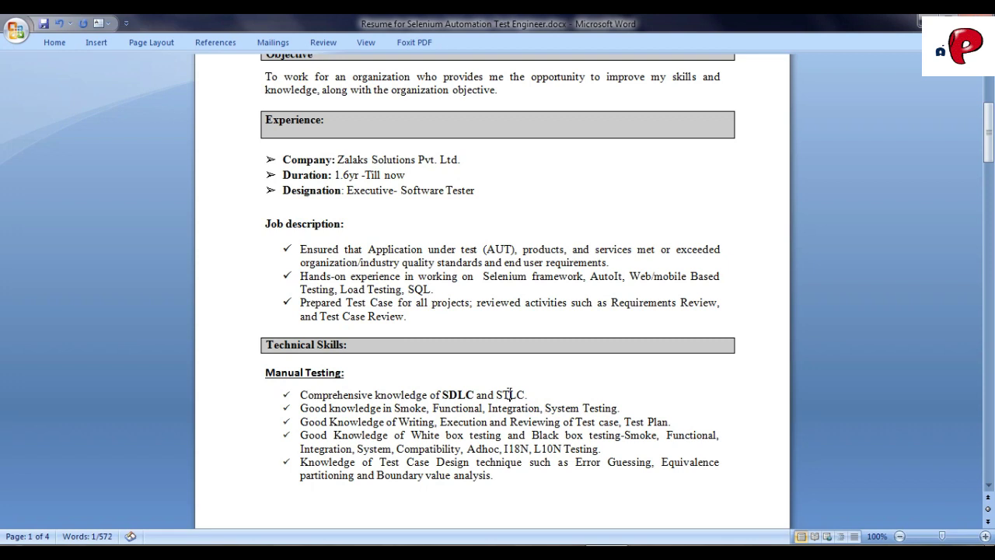
{"action": "double_click", "coordinate": [509, 396]}
{"action": "key", "text": "ctrl+b"}
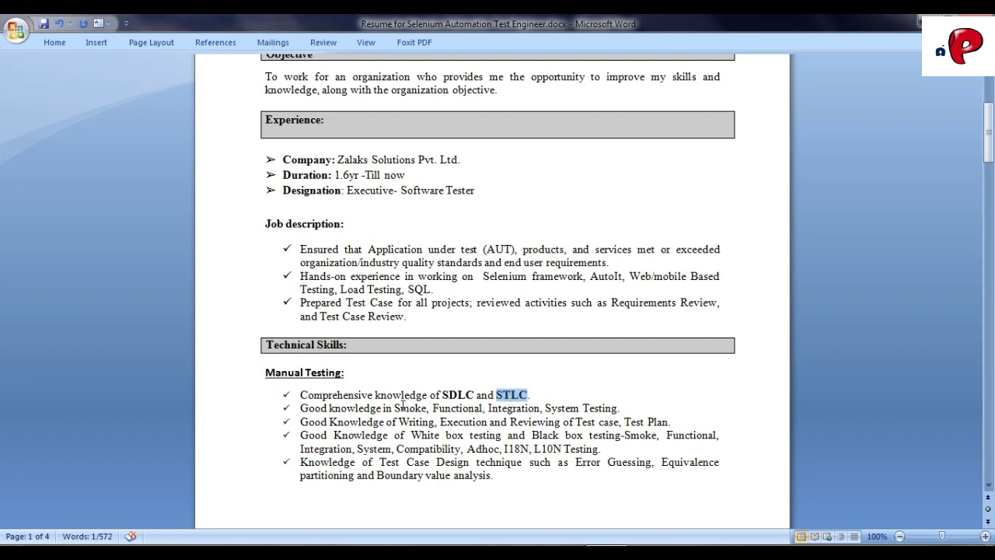
- Bold the testing-type and Test case, Test Plan terms, then the phrase Test Case Design
{"action": "left_click_drag", "start_coordinate": [395, 407], "coordinate": [670, 422]}
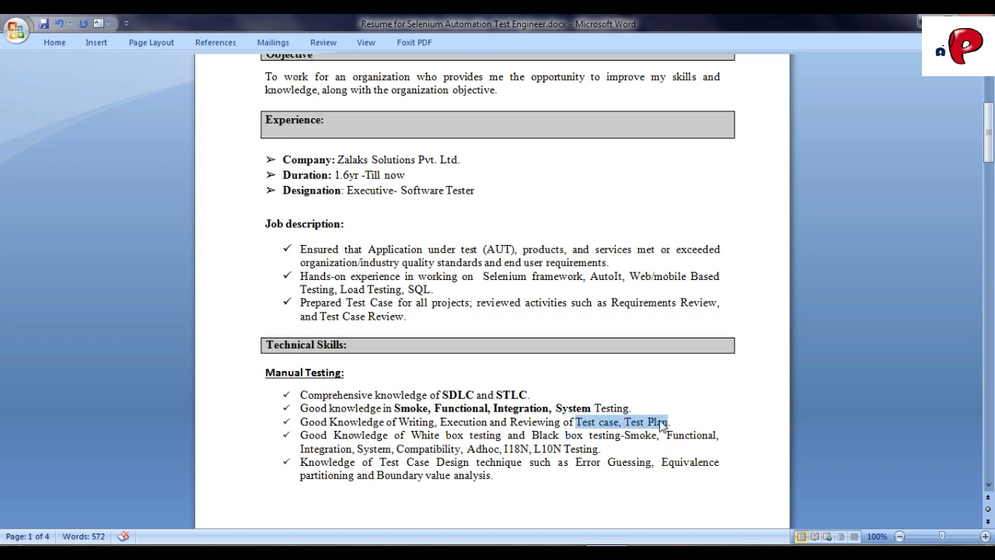
{"action": "key", "text": "ctrl+b"}
{"action": "left_click", "coordinate": [650, 445]}
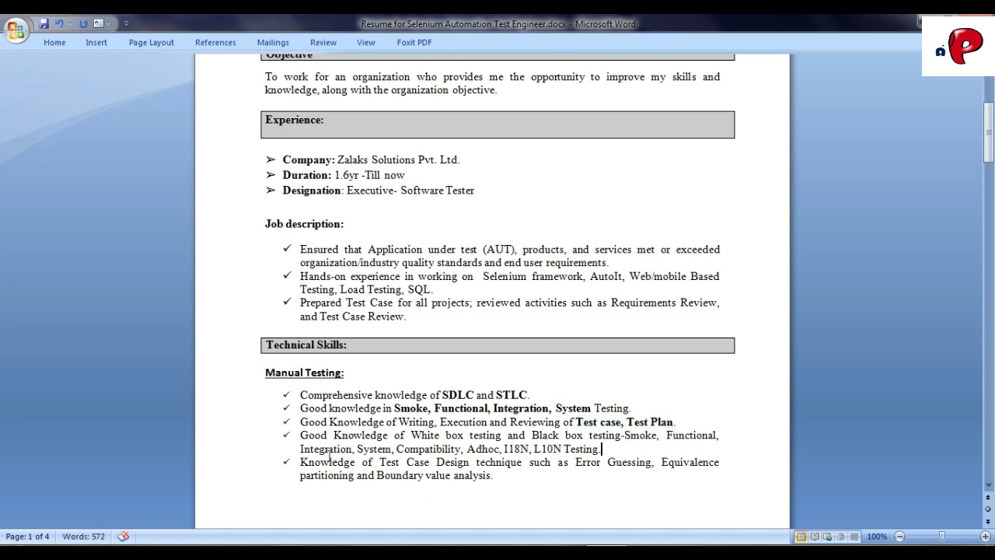
{"action": "left_click_drag", "start_coordinate": [379, 462], "coordinate": [473, 465]}
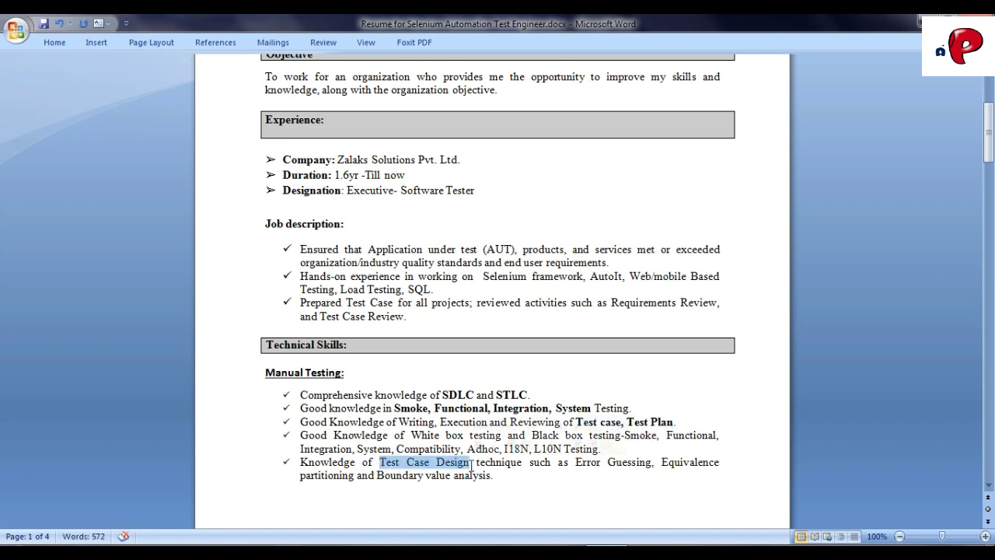
{"action": "key", "text": "ctrl+b"}
{"action": "left_click", "coordinate": [515, 476]}
{"action": "scroll", "coordinate": [486, 469], "scroll_direction": "down", "scroll_amount": 1}
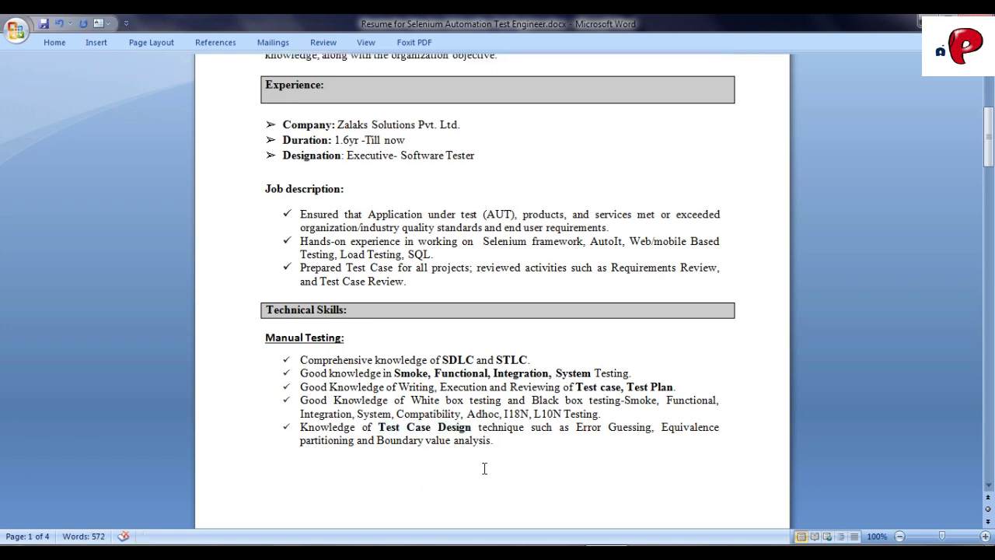
- Remove the blank line above Agile Methodology and add sprint planning, daily stand-up and sprint retrospect bullets
{"action": "left_click", "coordinate": [328, 461]}
{"action": "key", "text": "Delete"}
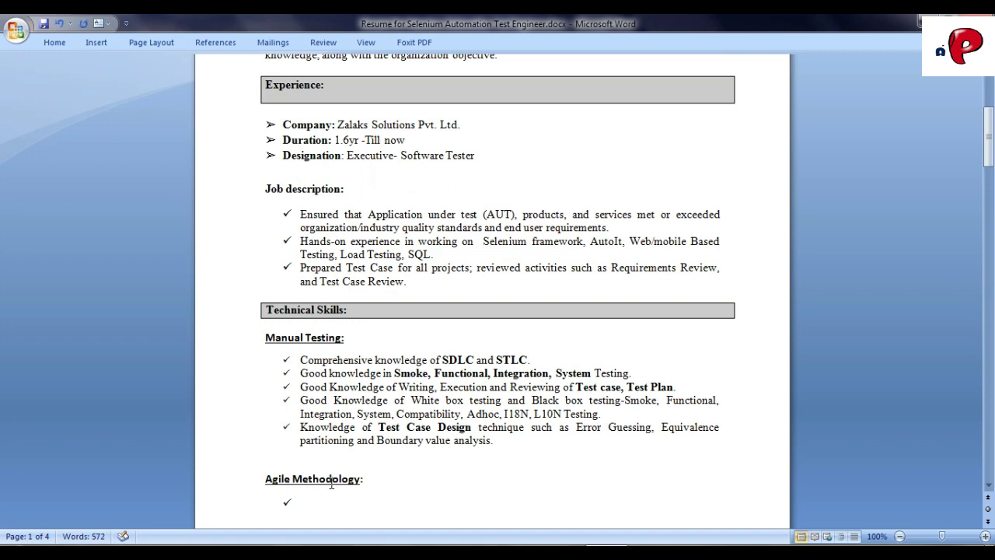
{"action": "left_click", "coordinate": [326, 488]}
{"action": "type", "text": "Sprint planning meeting."}
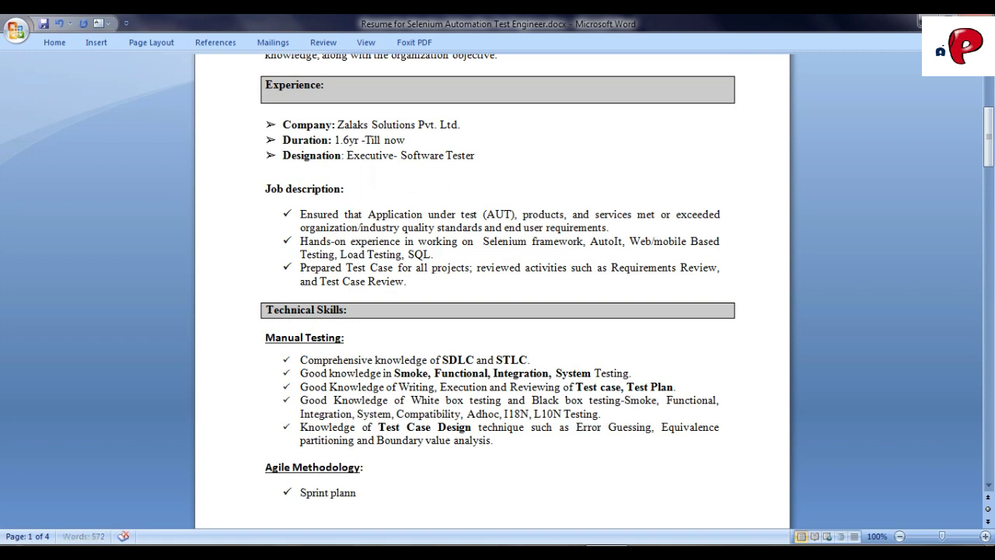
{"action": "key", "text": "Return"}
{"action": "type", "text": "Daily stand up meeting."}
{"action": "key", "text": "Return"}
{"action": "type", "text": "Sprint retrospect meeting."}
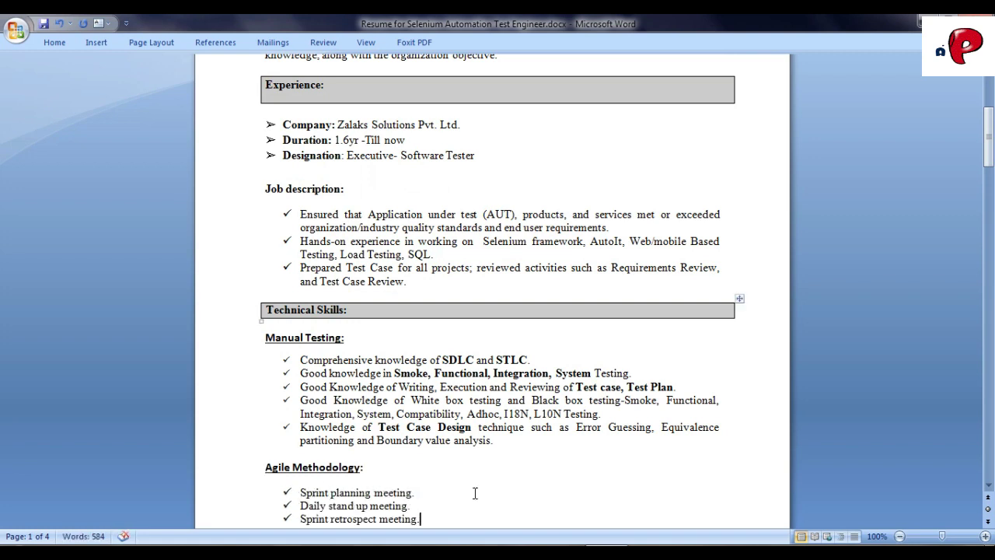
- Delete the blank line above the Selenium heading
{"action": "scroll", "coordinate": [476, 482], "scroll_direction": "down", "scroll_amount": 4}
{"action": "scroll", "coordinate": [480, 469], "scroll_direction": "down", "scroll_amount": 3}
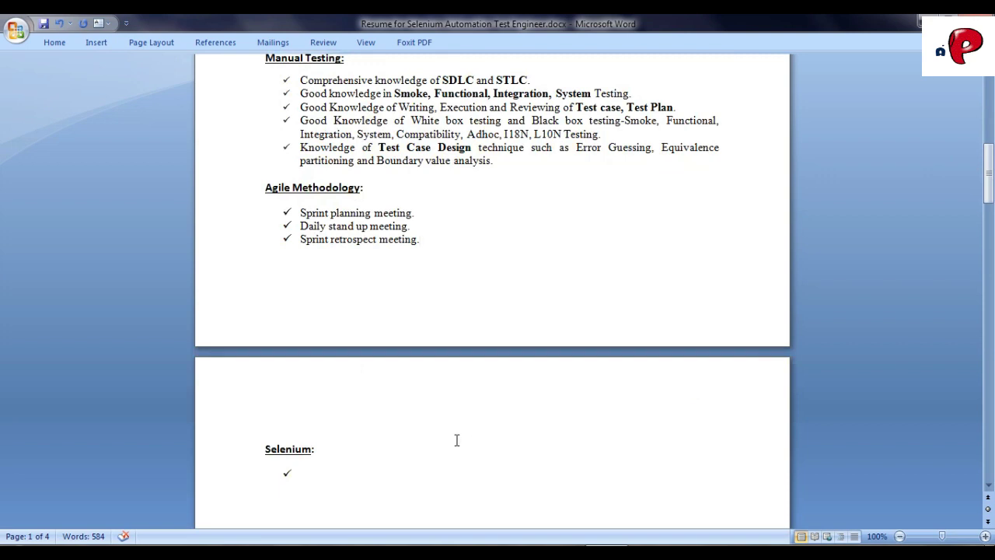
{"action": "left_click", "coordinate": [291, 397]}
{"action": "key", "text": "Delete"}
{"action": "left_click", "coordinate": [309, 456]}
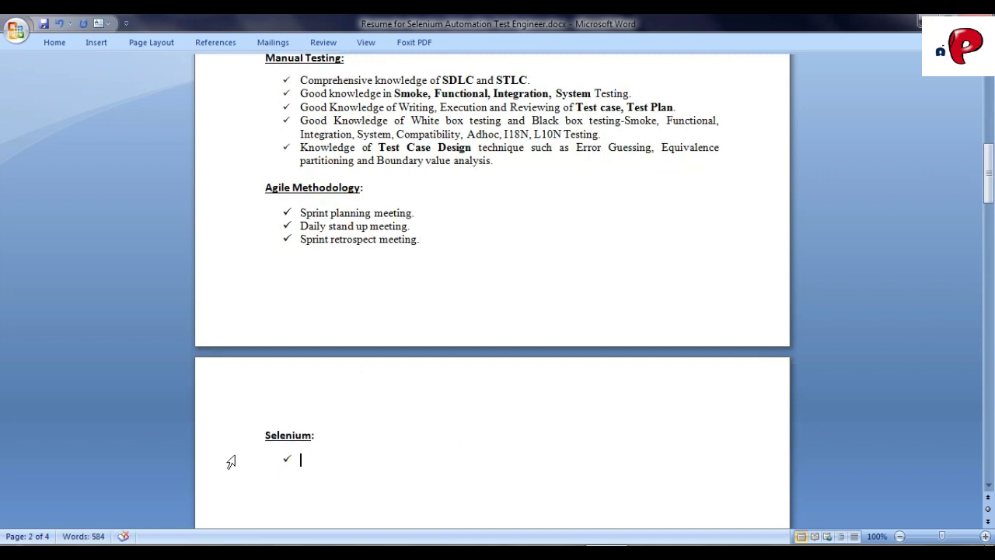
- Type five Selenium bullets: Web Driver, manual-to-automation scripts, Auto IT files, POI excel operations, framework execution
{"action": "scroll", "coordinate": [230, 465], "scroll_direction": "down", "scroll_amount": 3}
{"action": "type", "text": "Good Knowledge of Selenium Web Driver."}
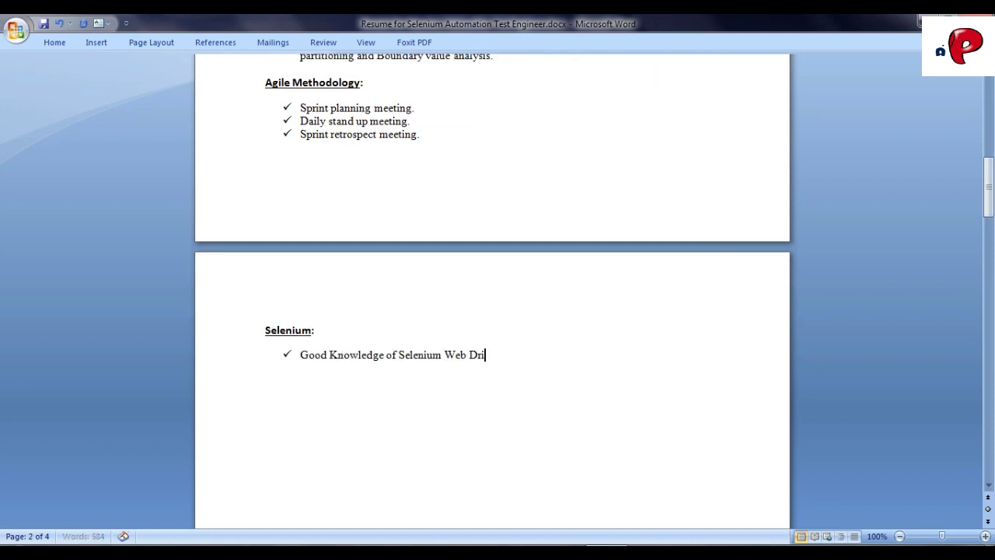
{"action": "key", "text": "Return"}
{"action": "type", "text": "Knowledge of converting Manual Test cases into automation Test Scripts."}
{"action": "key", "text": "Return"}
{"action": "type", "text": "Good knowledge of File download/File attachment using Auto IT."}
{"action": "key", "text": "Return"}
{"action": "type", "text": "Performed read/write opertions into excel using POI jars"}
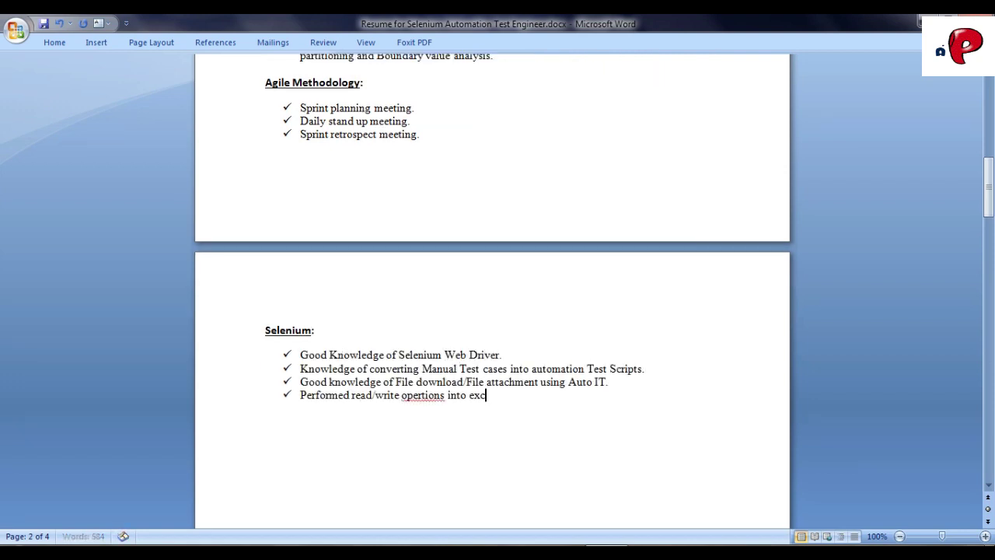
{"action": "key", "text": "Return"}
{"action": "type", "text": "Knowledge of Framework Implementation, Parallel execution, Grouping execution, Batch Execution, Test NG."}
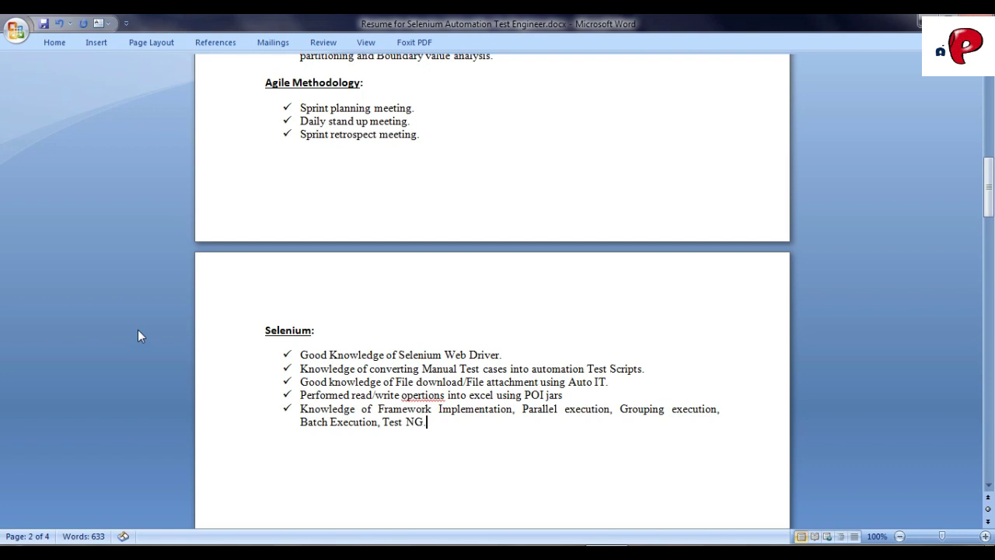
- Correct the typo 'opertions' to 'operations' in the POI jars bullet
{"action": "left_click", "coordinate": [423, 396]}
{"action": "type", "text": "a"}
{"action": "scroll", "coordinate": [275, 397], "scroll_direction": "down", "scroll_amount": 1}
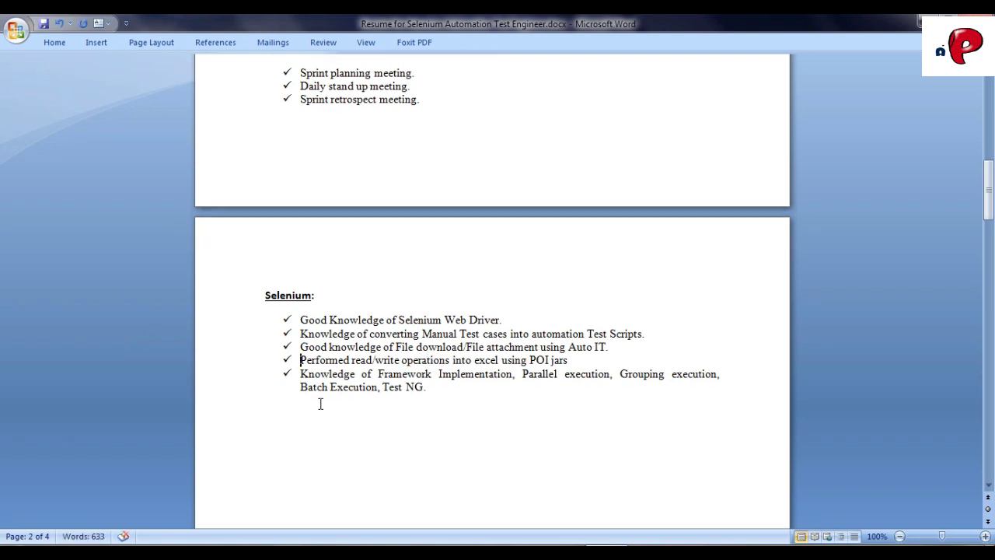
- Bold Web Driver, Auto IT, POI jars, Framework and Parallel in the Selenium bullets
{"action": "left_click_drag", "start_coordinate": [444, 320], "coordinate": [503, 320]}
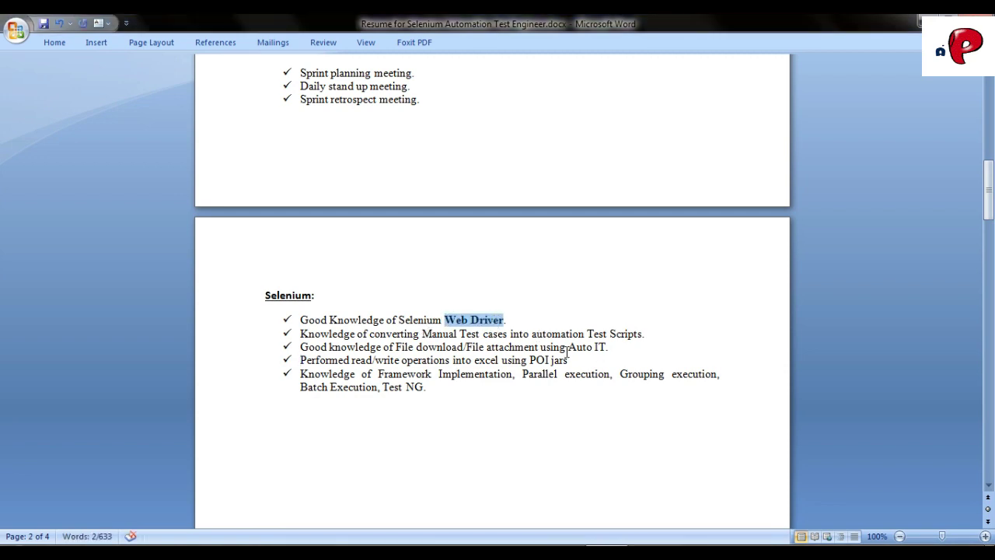
{"action": "left_click_drag", "start_coordinate": [568, 347], "coordinate": [608, 347]}
{"action": "key", "text": "ctrl+b"}
{"action": "left_click_drag", "start_coordinate": [529, 360], "coordinate": [562, 360]}
{"action": "key", "text": "ctrl+b"}
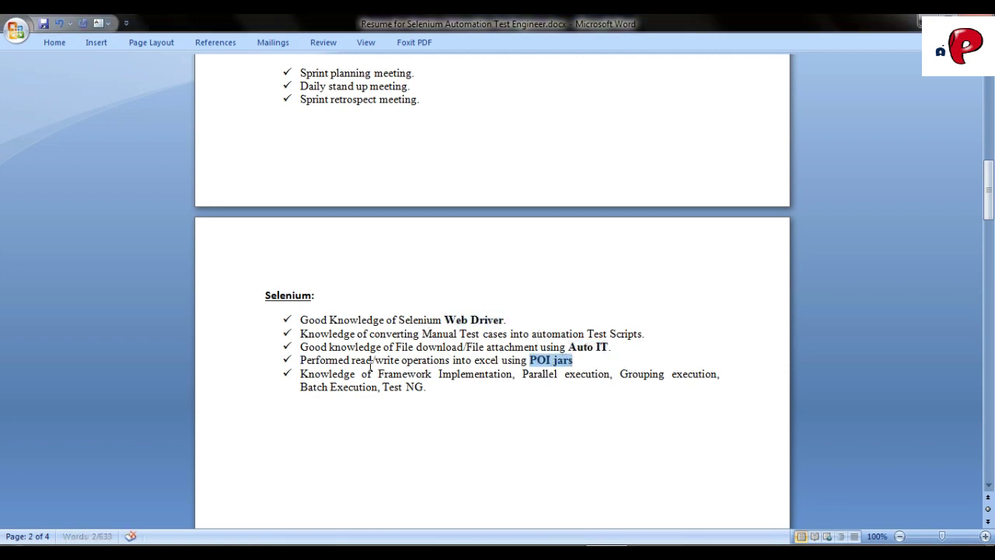
{"action": "double_click", "coordinate": [406, 374]}
{"action": "key", "text": "ctrl+b"}
{"action": "double_click", "coordinate": [542, 374]}
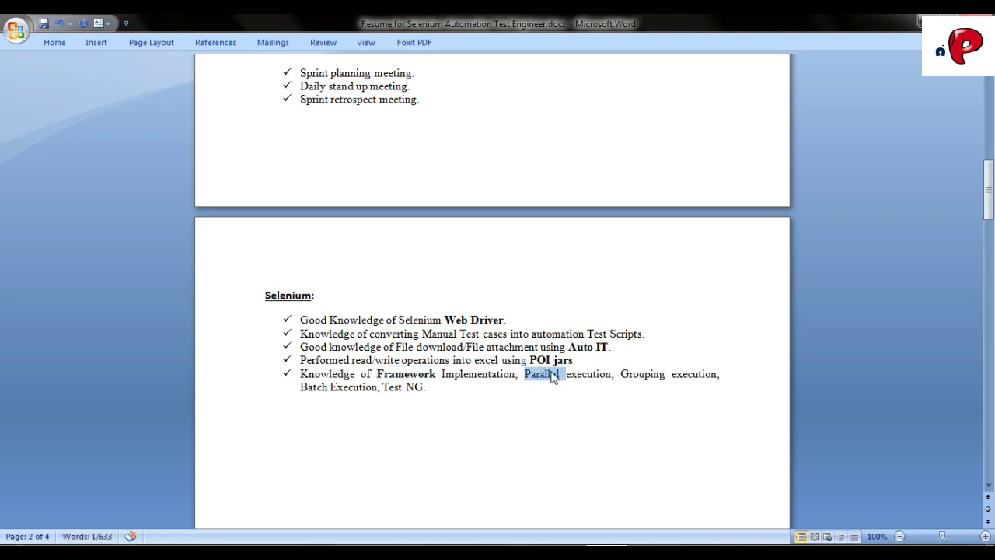
{"action": "key", "text": "ctrl+b"}
- Bold Grouping, Batch and Test NG, then add a plain unbulleted line after the last bullet
{"action": "double_click", "coordinate": [634, 374]}
{"action": "key", "text": "ctrl+b"}
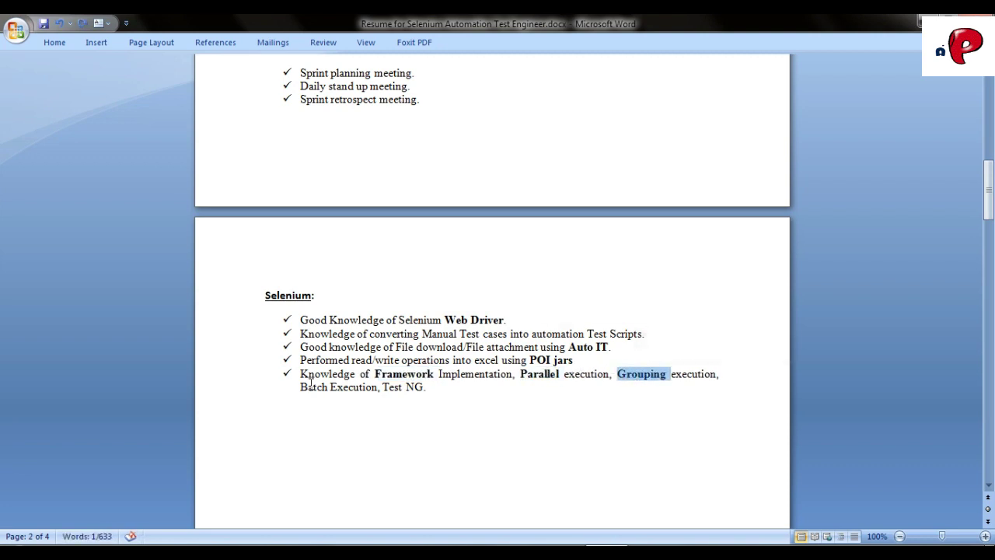
{"action": "double_click", "coordinate": [311, 386]}
{"action": "key", "text": "ctrl+b"}
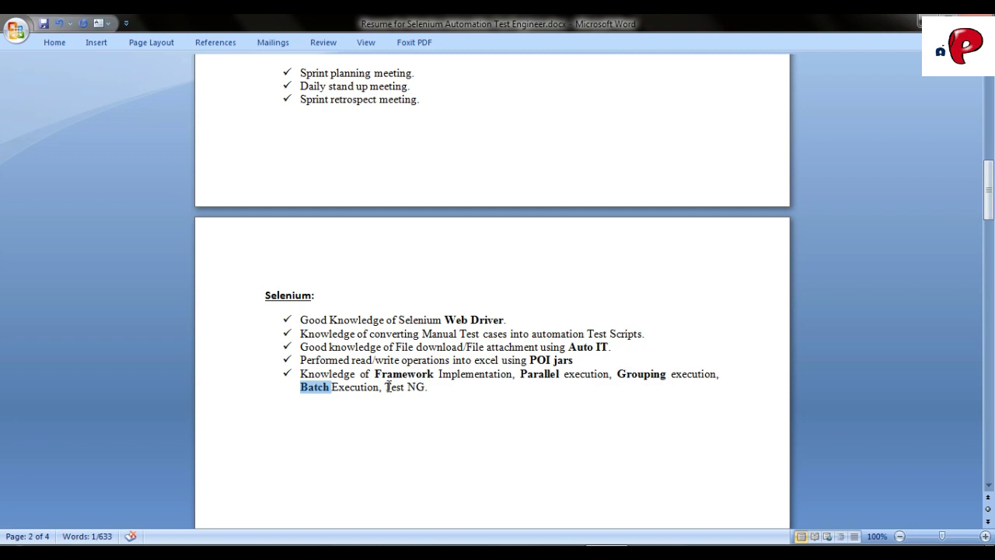
{"action": "left_click_drag", "start_coordinate": [385, 386], "coordinate": [426, 387]}
{"action": "key", "text": "ctrl+b"}
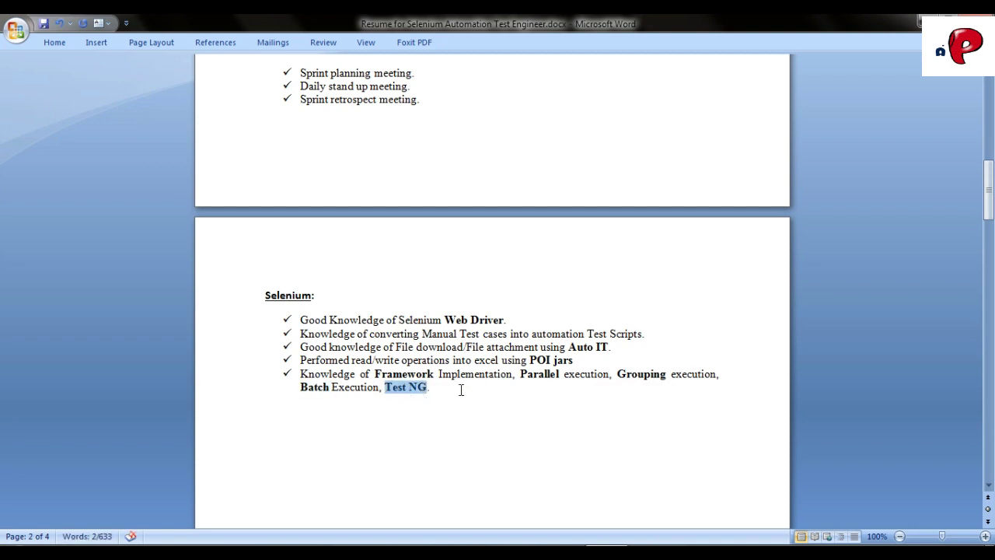
{"action": "left_click", "coordinate": [460, 389]}
{"action": "key", "text": "Return"}
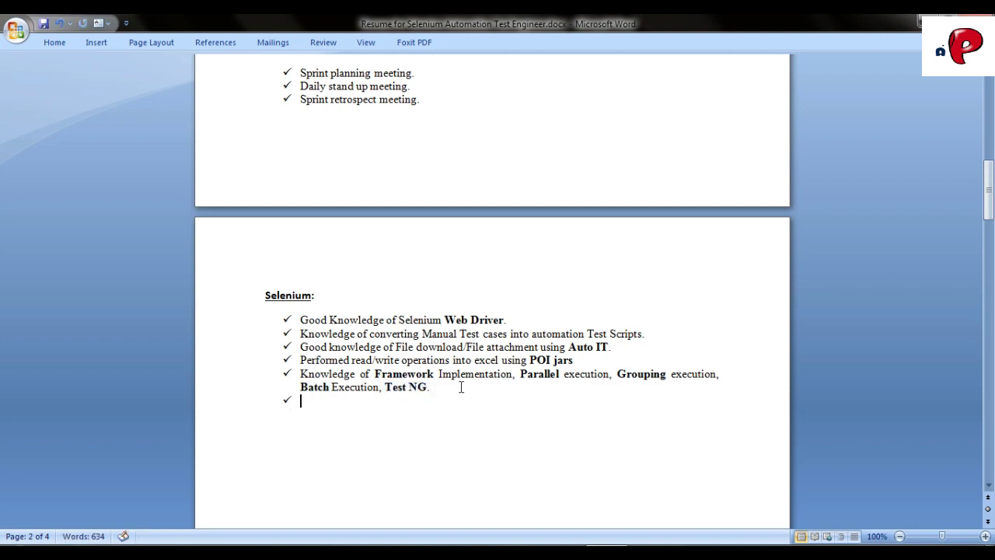
{"action": "key", "text": "Return"}
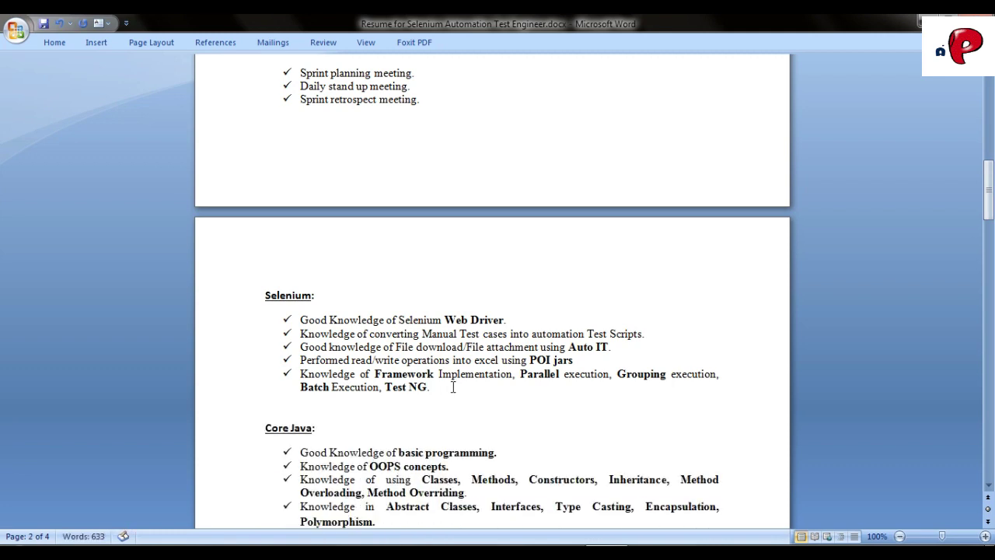
{"action": "key", "text": "Delete"}
{"action": "key", "text": "ctrl+z"}
{"action": "scroll", "coordinate": [450, 385], "scroll_direction": "down", "scroll_amount": 2}
{"action": "scroll", "coordinate": [450, 384], "scroll_direction": "down", "scroll_amount": 2}
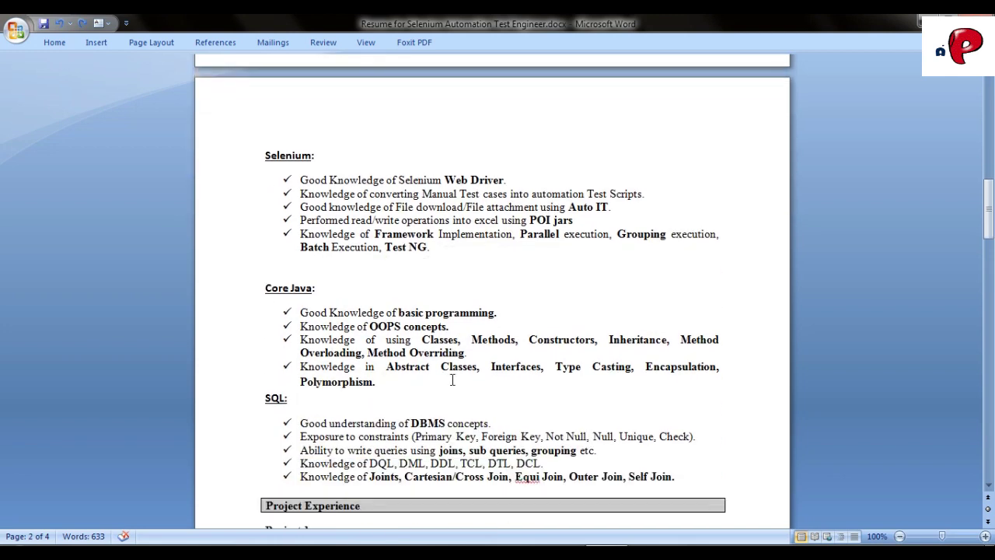
{"action": "scroll", "coordinate": [229, 411], "scroll_direction": "down", "scroll_amount": 2}
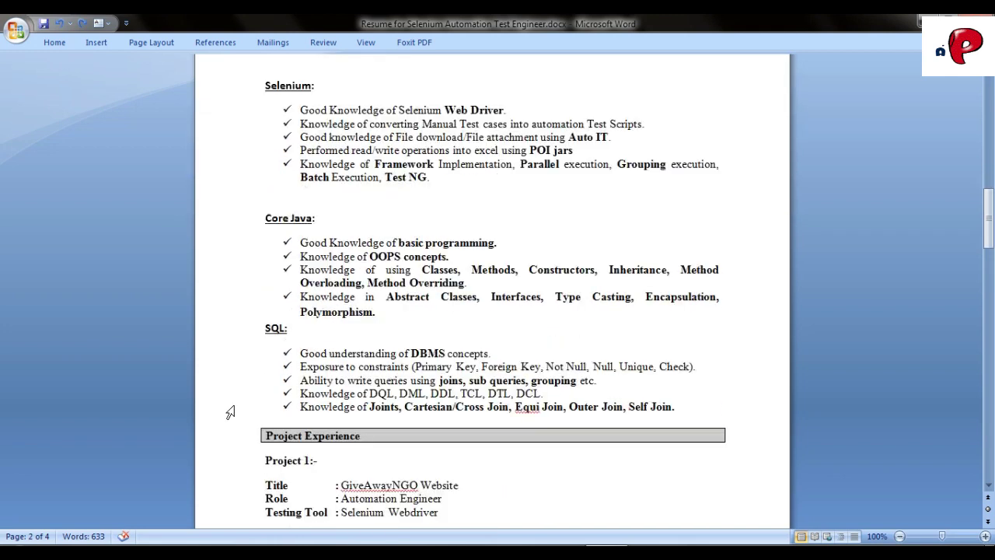
{"action": "scroll", "coordinate": [230, 410], "scroll_direction": "down", "scroll_amount": 1}
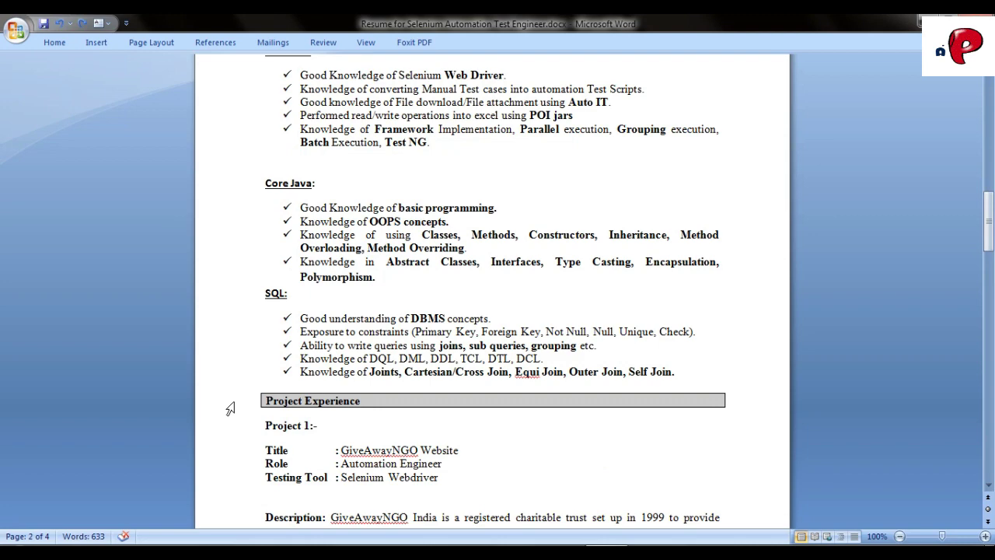
{"action": "scroll", "coordinate": [231, 410], "scroll_direction": "down", "scroll_amount": 6}
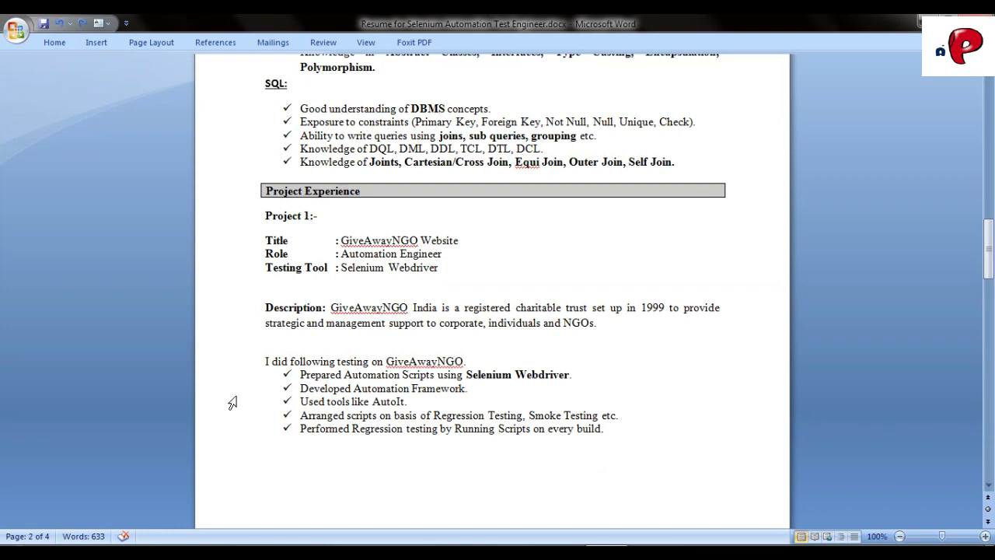
{"action": "scroll", "coordinate": [231, 401], "scroll_direction": "down", "scroll_amount": 6}
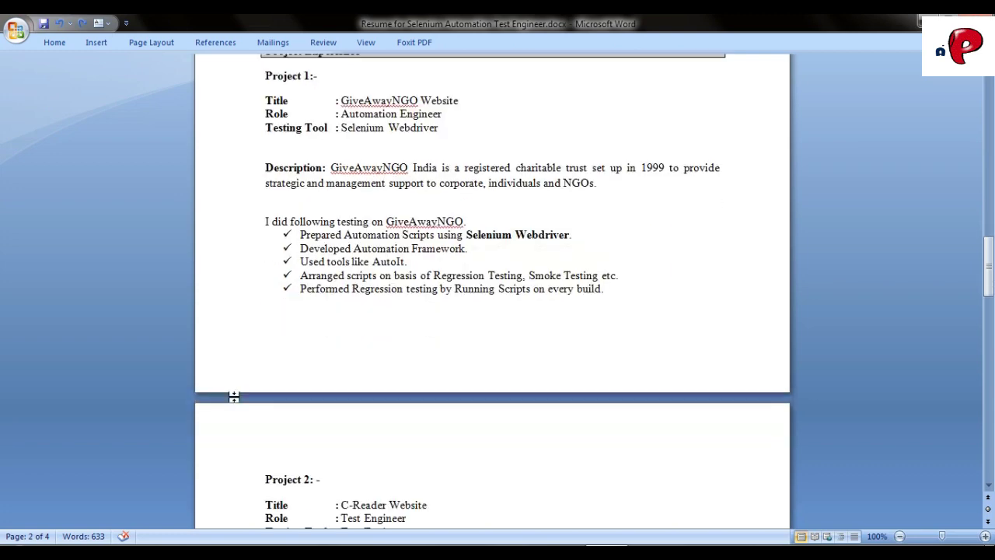
{"action": "scroll", "coordinate": [230, 405], "scroll_direction": "down", "scroll_amount": 5}
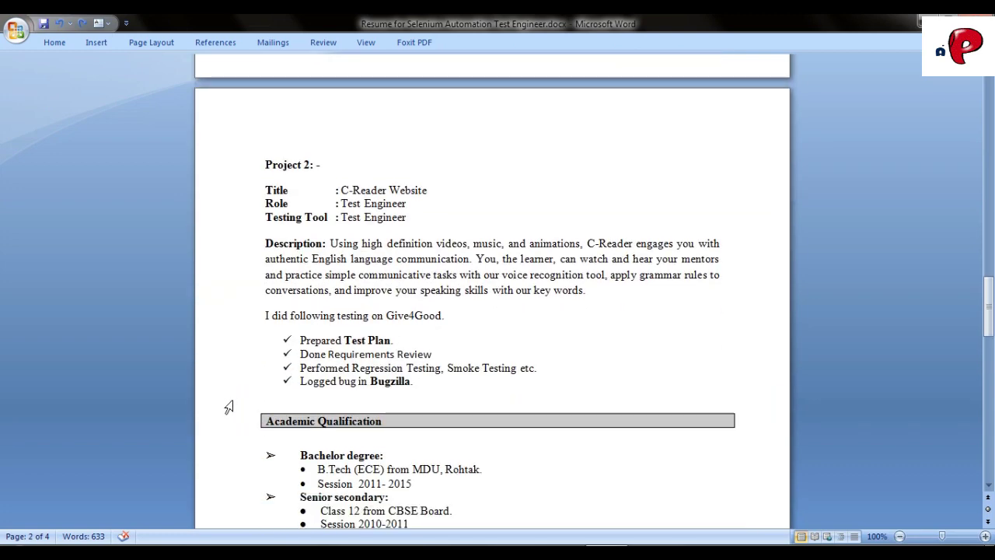
{"action": "scroll", "coordinate": [229, 406], "scroll_direction": "down", "scroll_amount": 6}
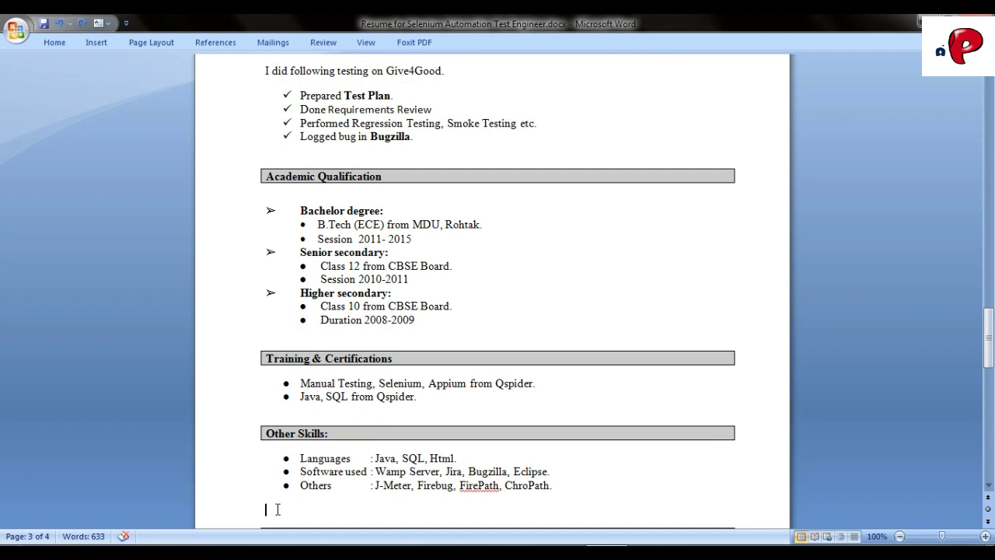
{"action": "scroll", "coordinate": [272, 504], "scroll_direction": "down", "scroll_amount": 8}
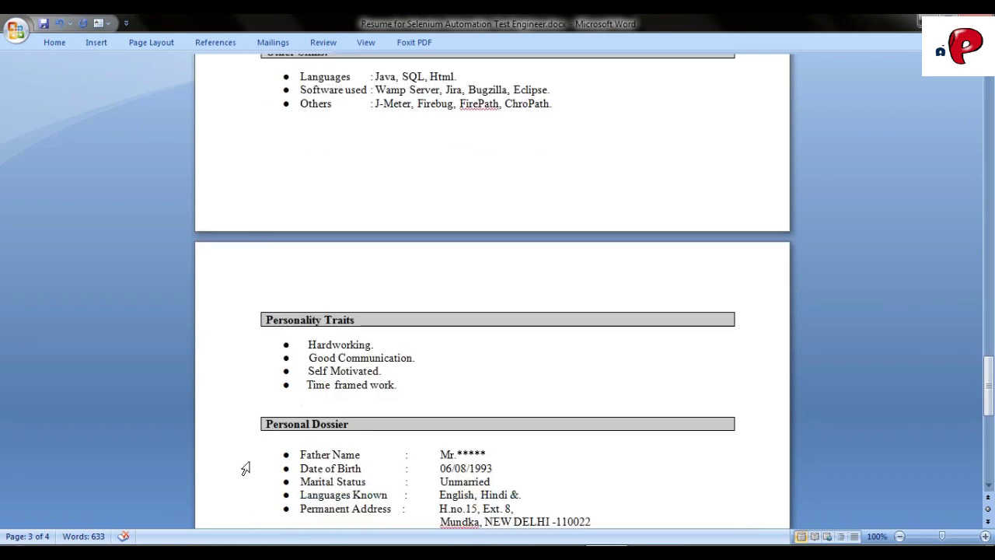
{"action": "scroll", "coordinate": [246, 467], "scroll_direction": "down", "scroll_amount": 3}
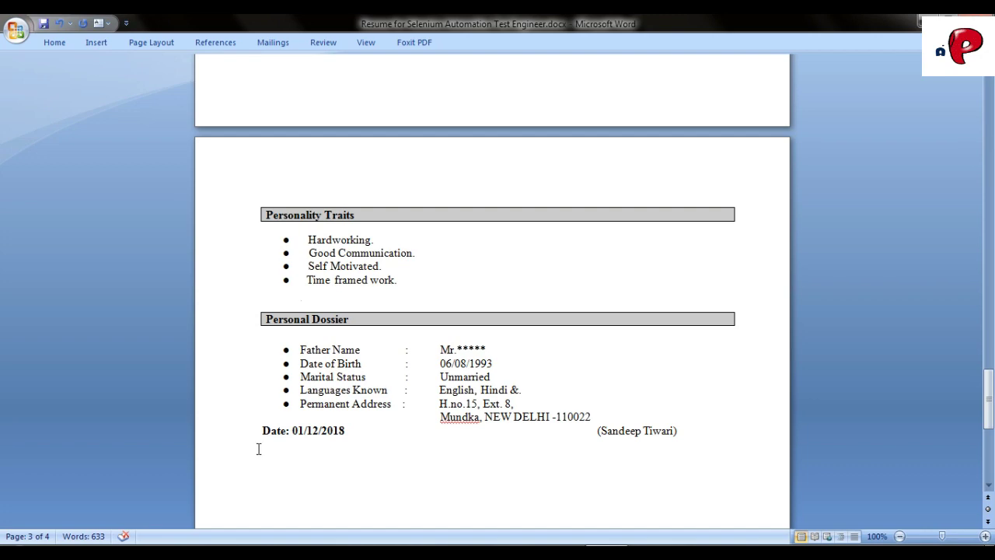
- Return to the résumé's contact header and save it as Resume for Selenium Automation Test Engineer.docx
{"action": "scroll", "coordinate": [256, 448], "scroll_direction": "up", "scroll_amount": 20}
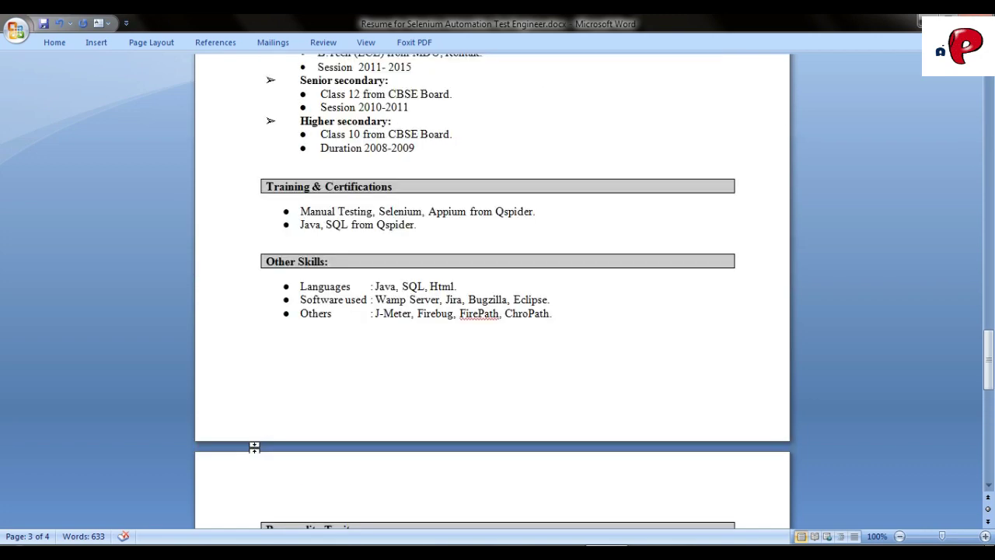
{"action": "scroll", "coordinate": [249, 455], "scroll_direction": "up", "scroll_amount": 15}
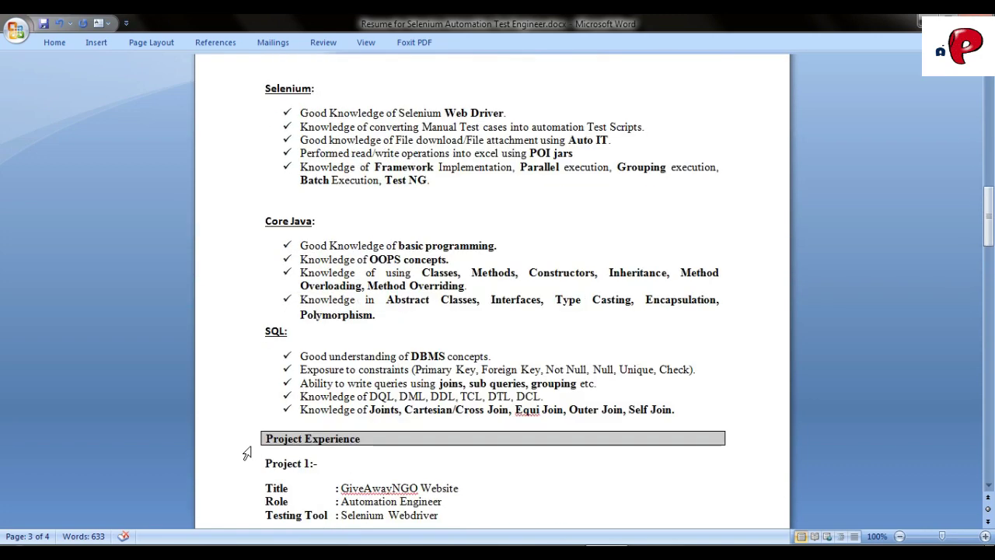
{"action": "scroll", "coordinate": [248, 454], "scroll_direction": "up", "scroll_amount": 15}
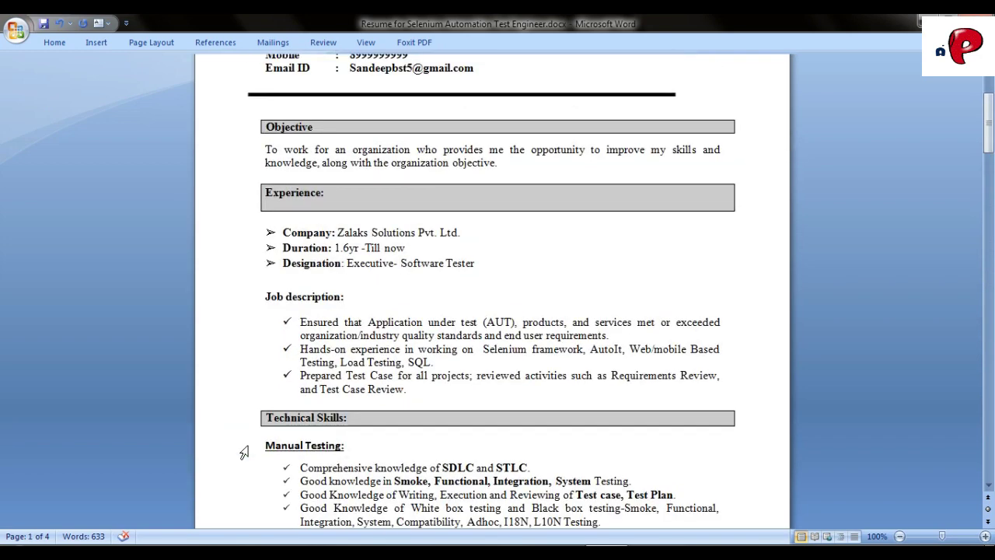
{"action": "key", "text": "ctrl+s"}
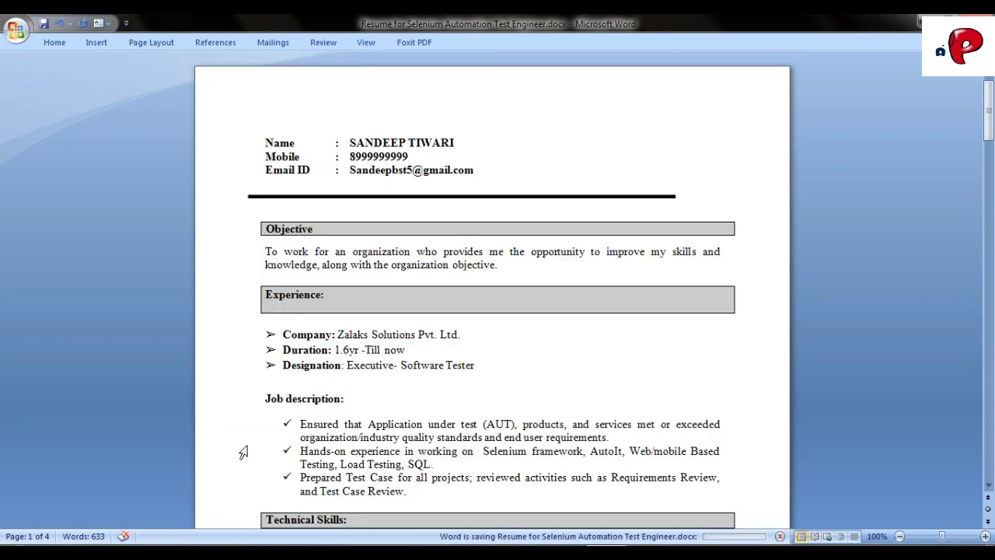